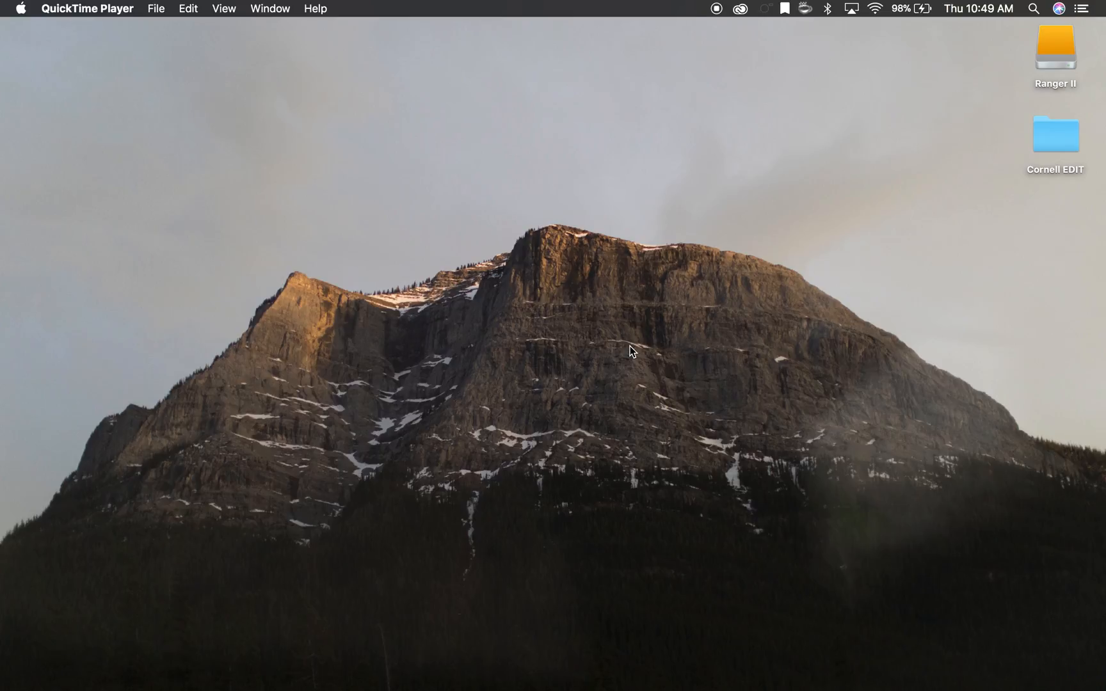
- Switch to the full-screen Safari space showing the VSCO Keys page
key(ctrl+Right)
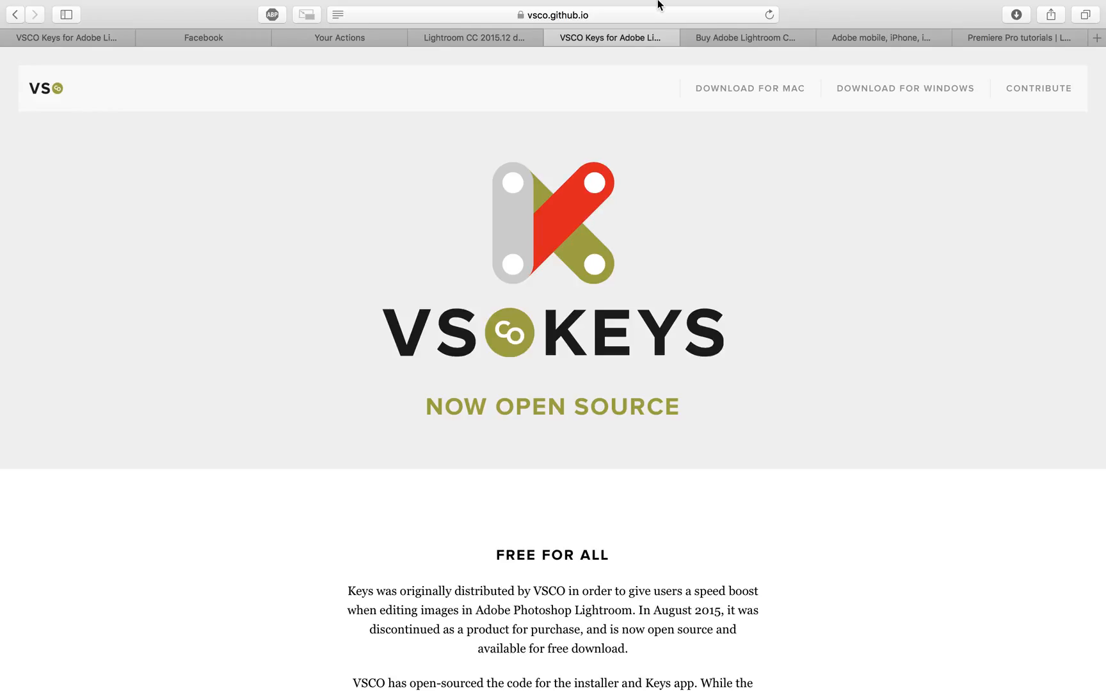
- Bring up the Creative Cloud window from the menu bar and show its account options menu
click(740, 9)
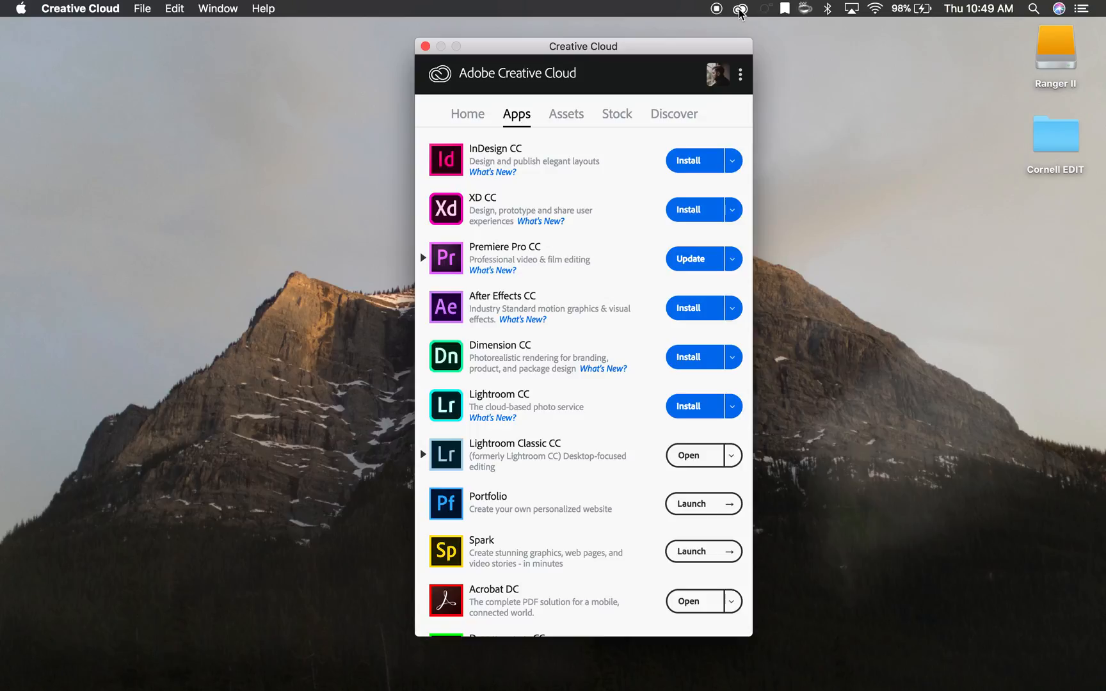
click(141, 7)
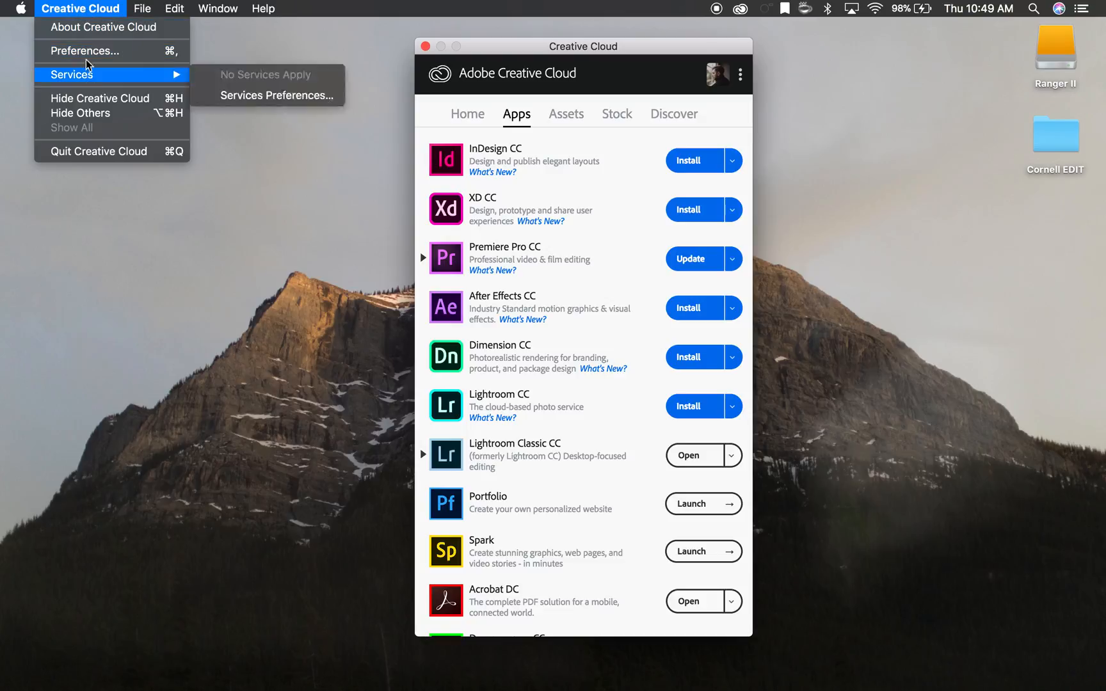
click(741, 73)
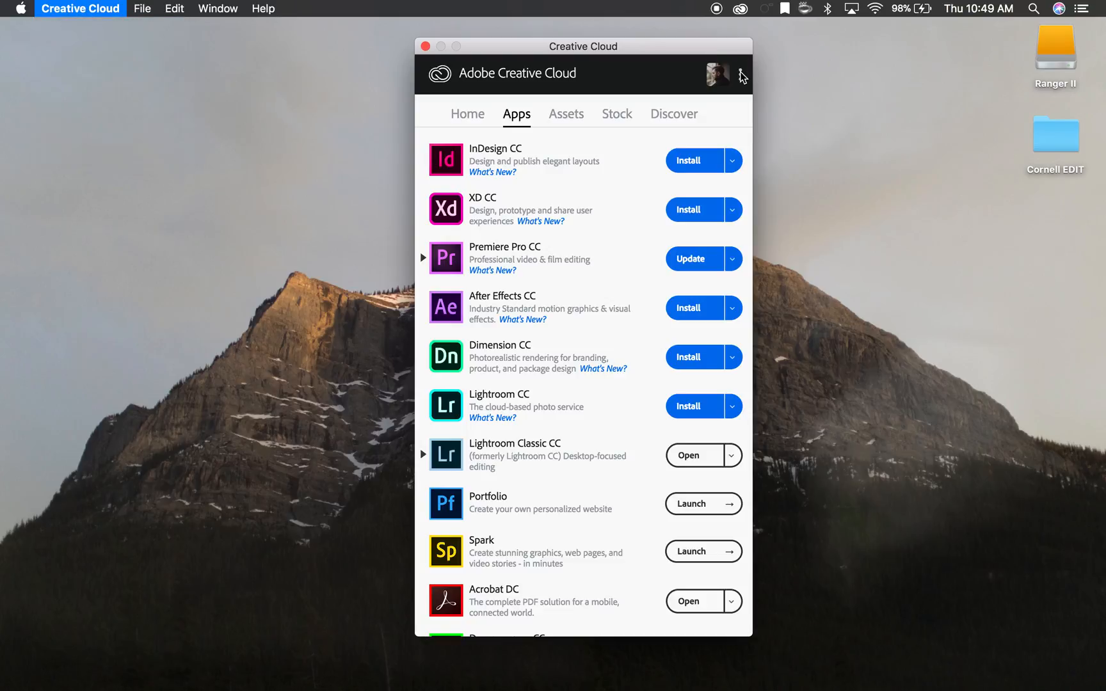
click(740, 74)
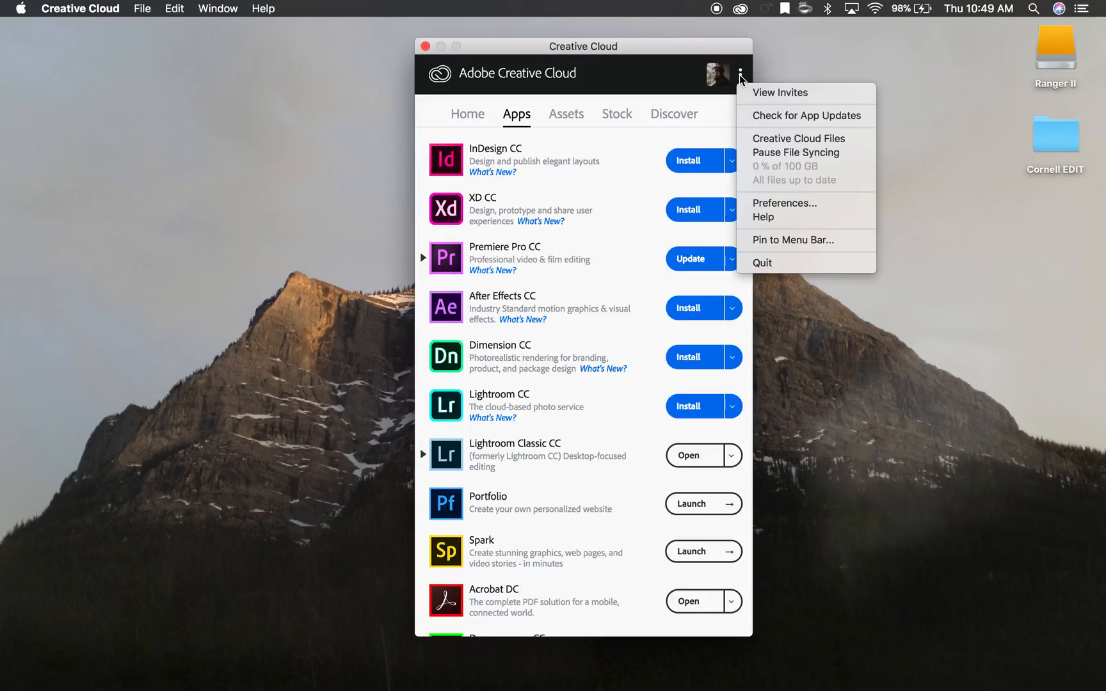
- In Preferences, browse General and Creative Cloud tabs and enable Show Older Apps
click(782, 202)
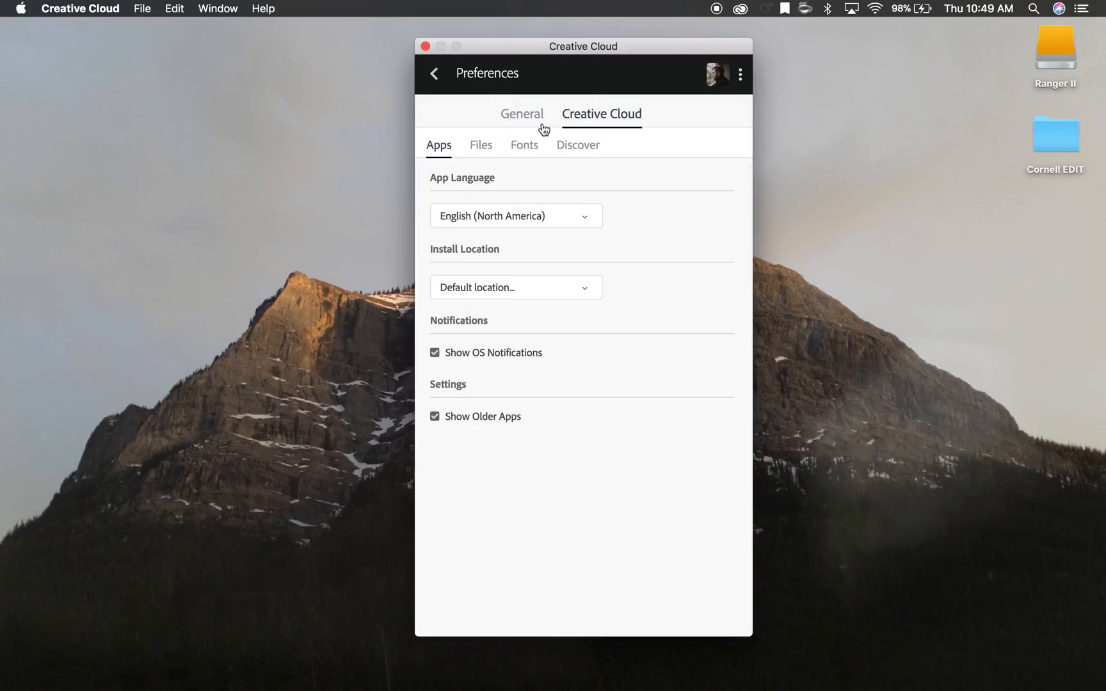
click(527, 116)
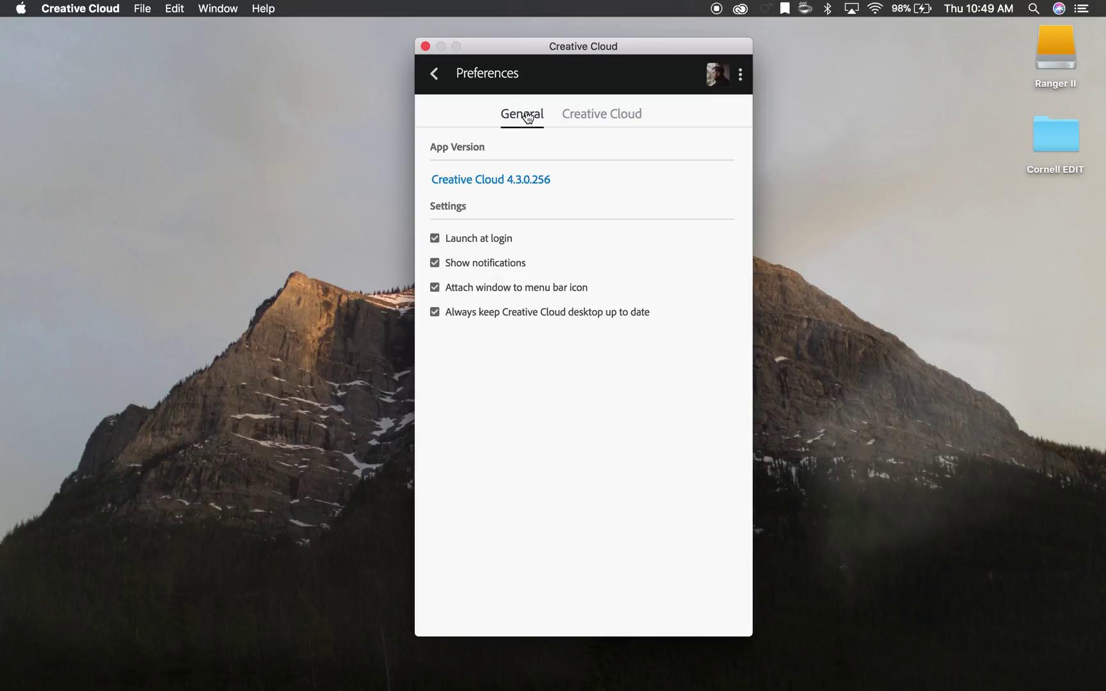
click(625, 121)
click(518, 117)
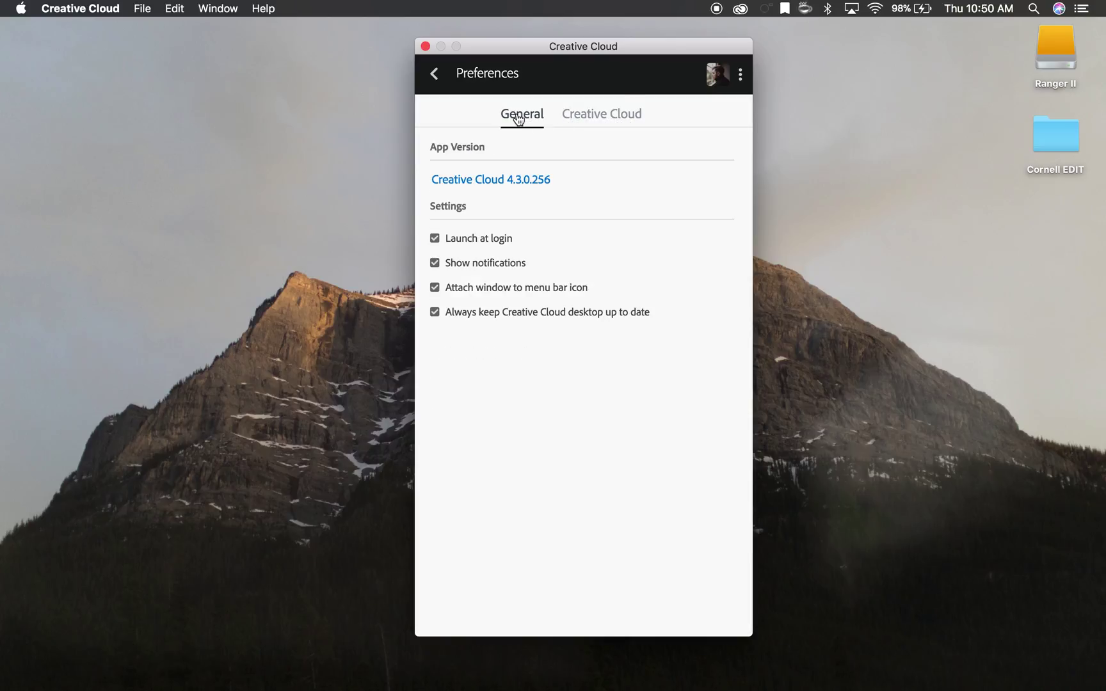
click(609, 120)
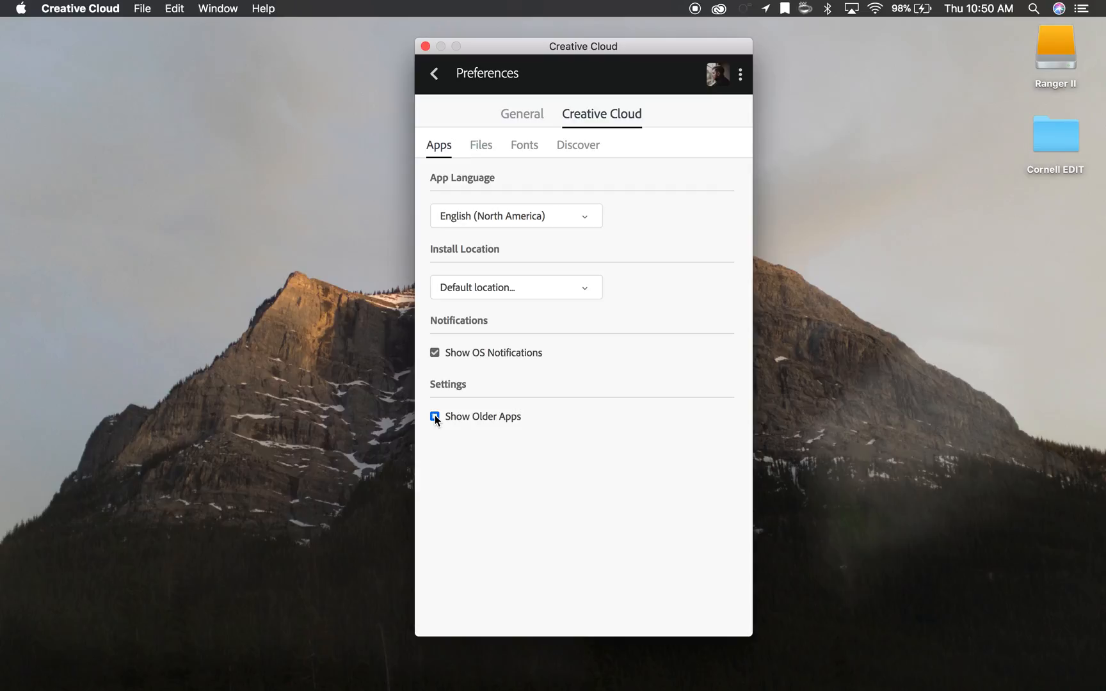
- Return to the apps list and list Photoshop CC's other versions, CC 2015.5 back to CS6
click(432, 76)
scroll(592, 341, up, 5)
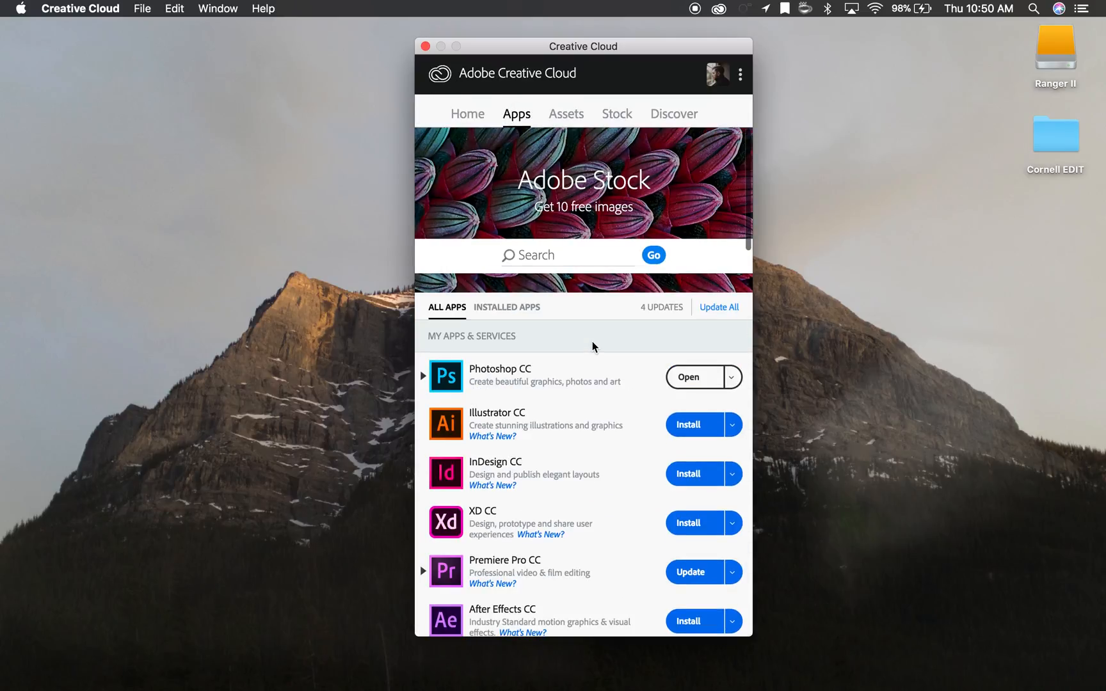
scroll(592, 341, down, 1)
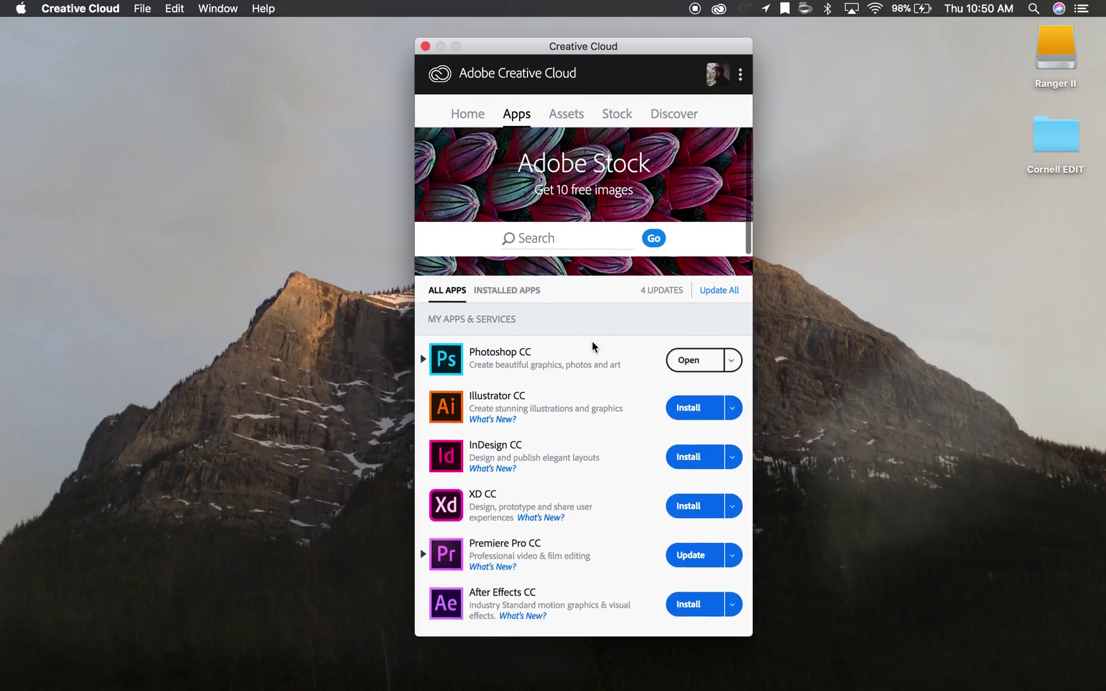
click(730, 363)
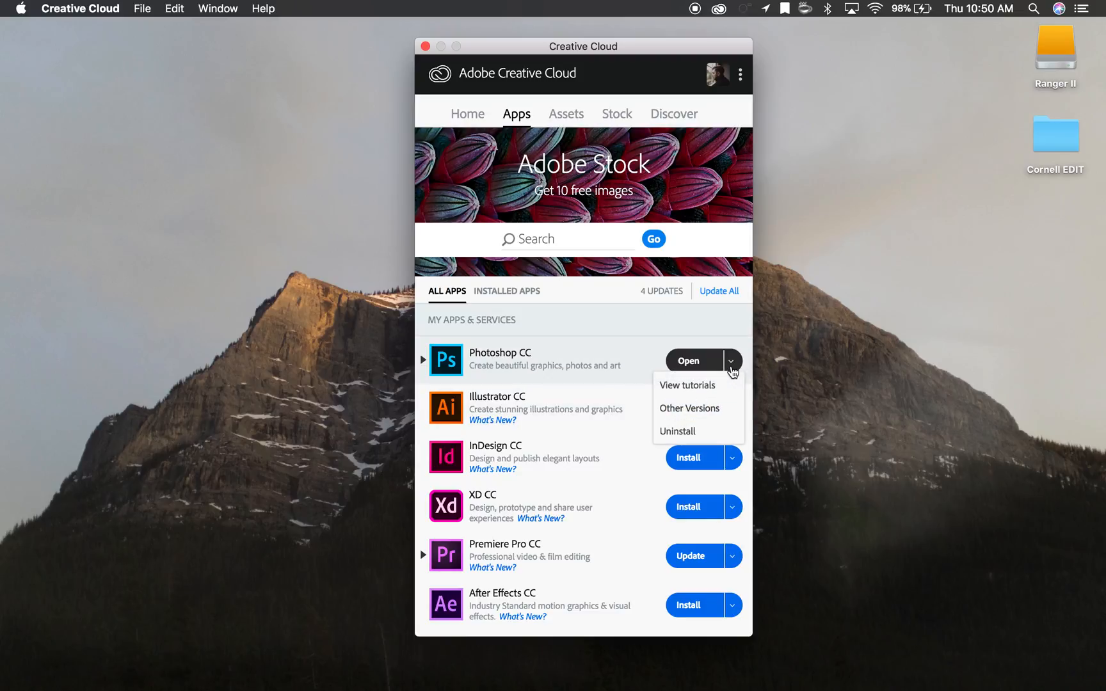
click(697, 412)
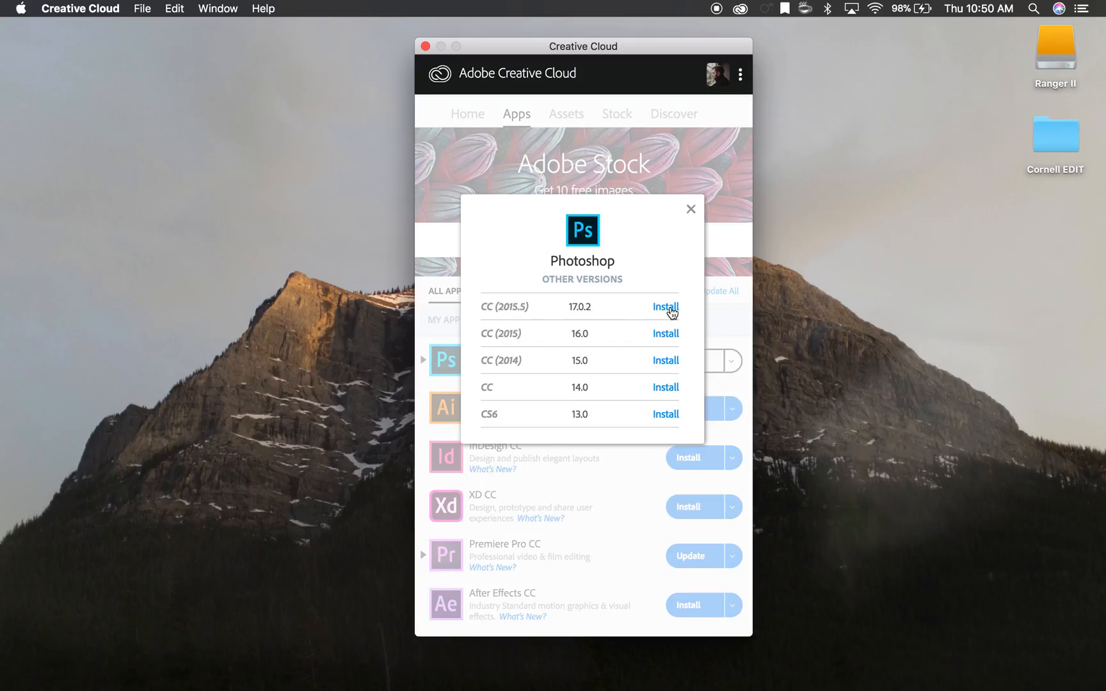
- Close the Photoshop versions list, peek at Lightroom Classic CC's options and dismiss them
click(691, 214)
scroll(604, 389, down, 10)
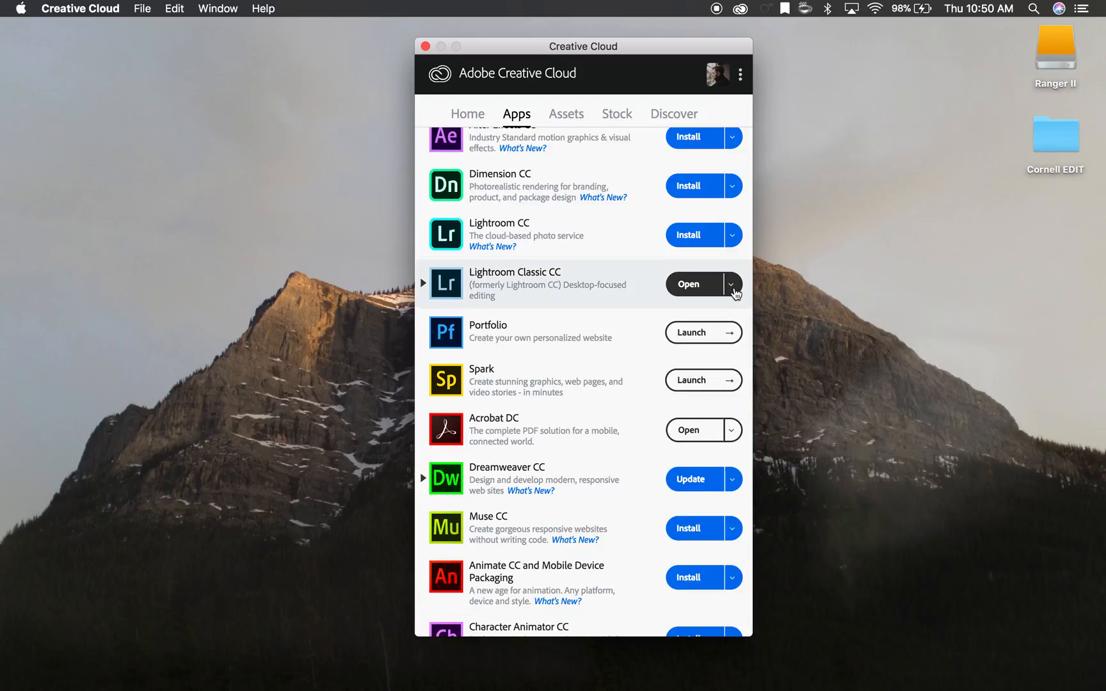
click(732, 284)
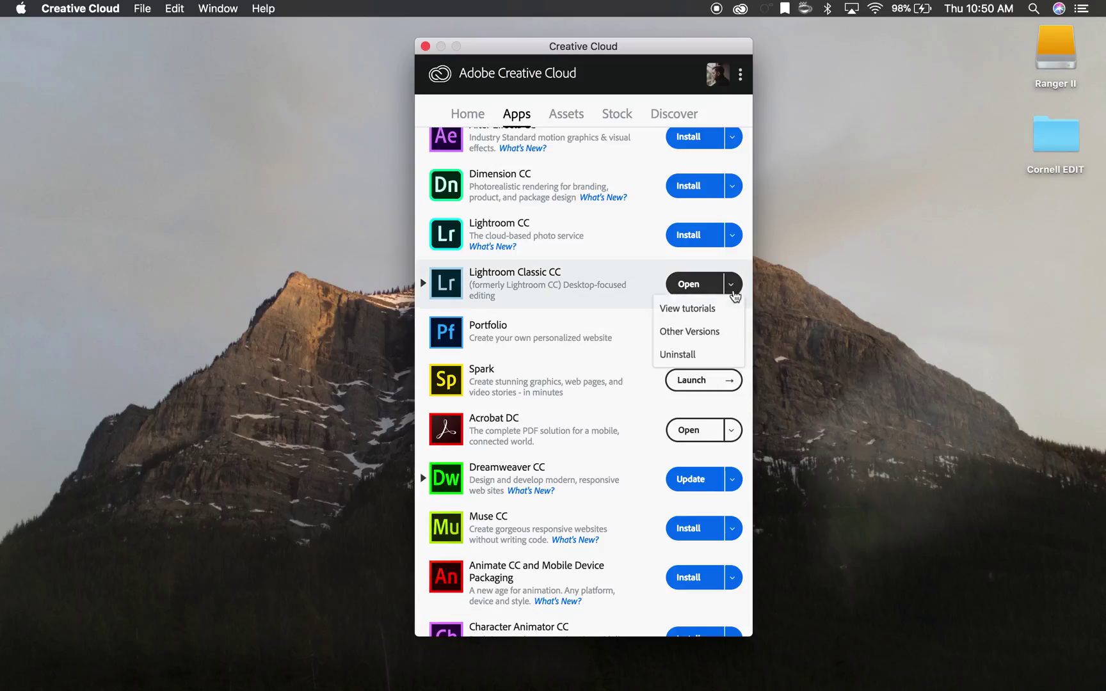
click(815, 335)
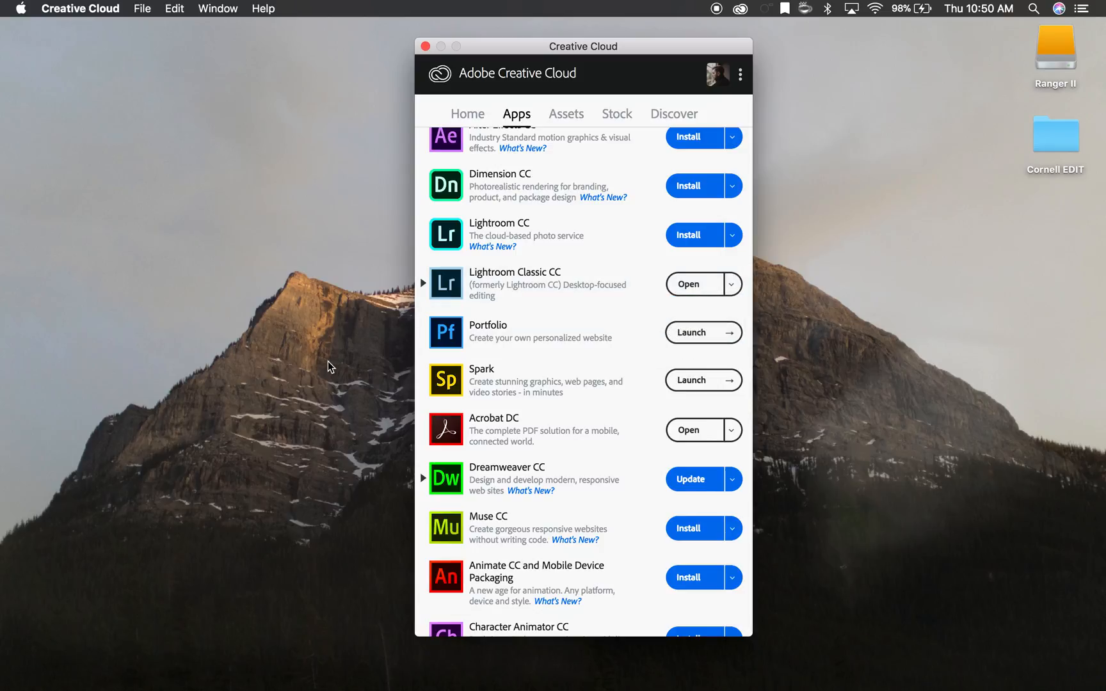